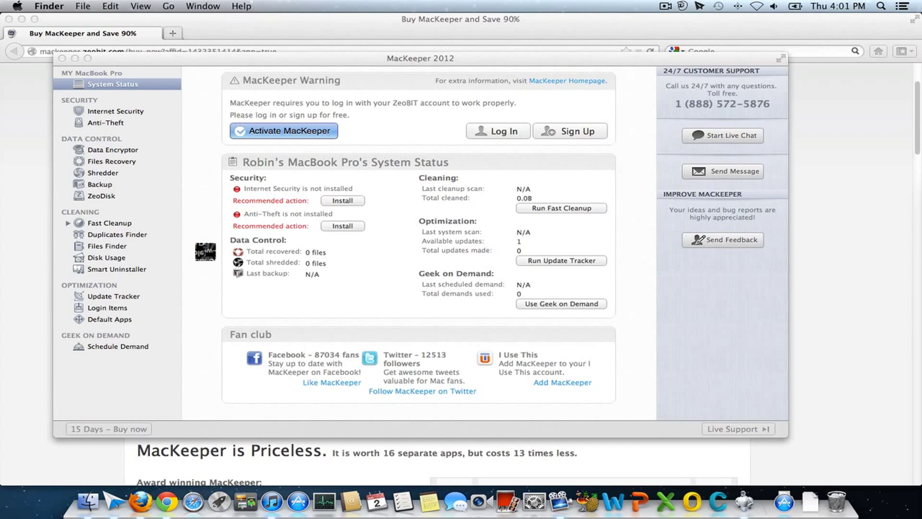
{"action": "key", "text": "super+q"}
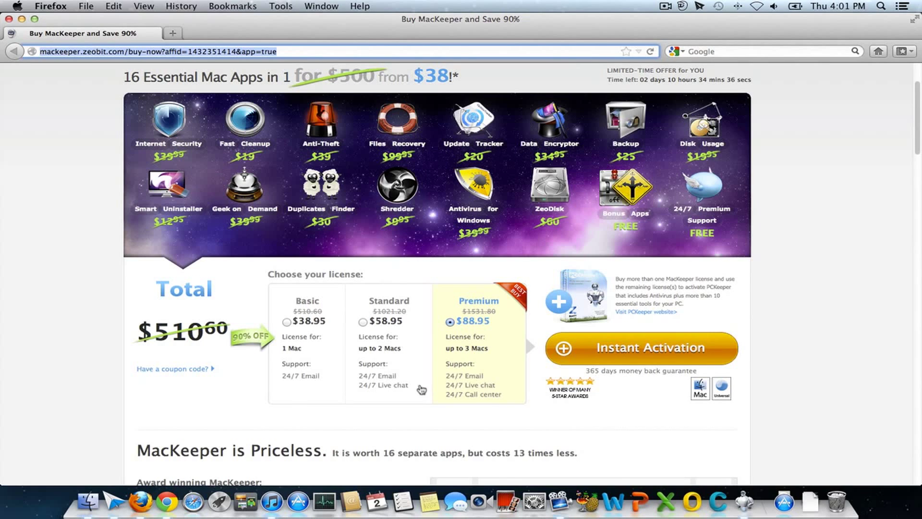
{"action": "left_click", "coordinate": [95, 277]}
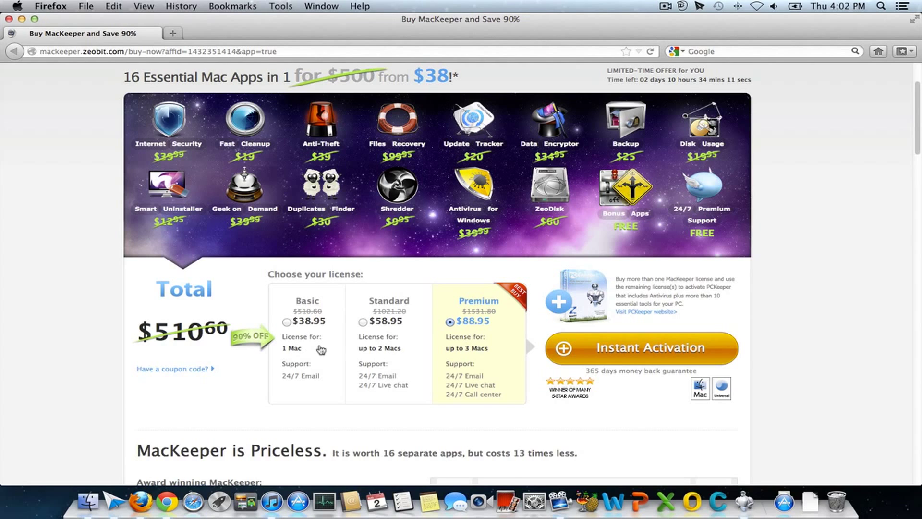
Minimize Firefox and shift the MacKeeper window slightly up and to the right
{"action": "left_click", "coordinate": [21, 19]}
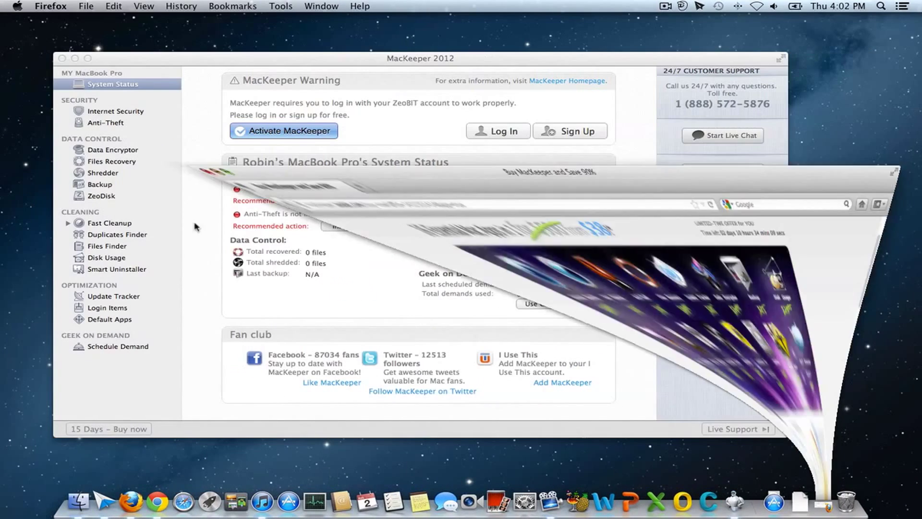
{"action": "left_click", "coordinate": [321, 68]}
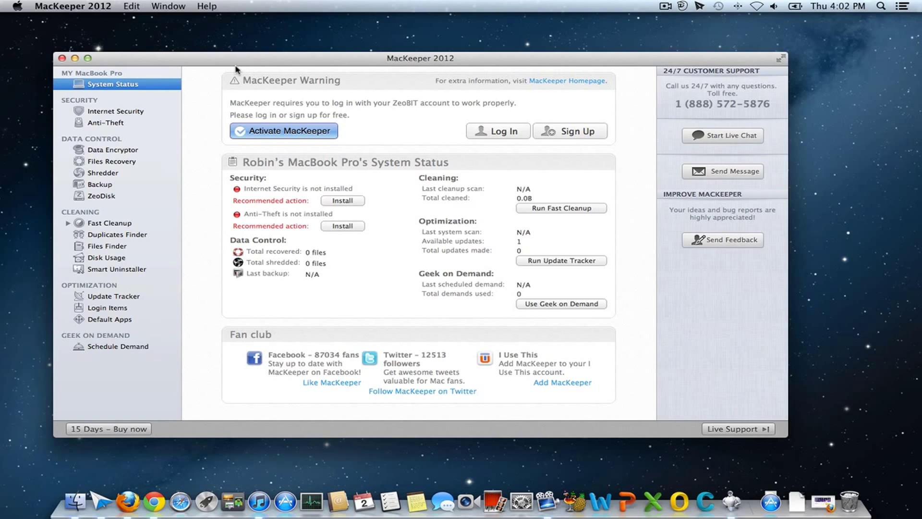
{"action": "left_click", "coordinate": [62, 58]}
{"action": "mouse_move", "coordinate": [184, 62]}
{"action": "left_mouse_down"}
{"action": "mouse_move", "coordinate": [239, 48]}
{"action": "mouse_move", "coordinate": [196, 58]}
{"action": "left_mouse_up"}
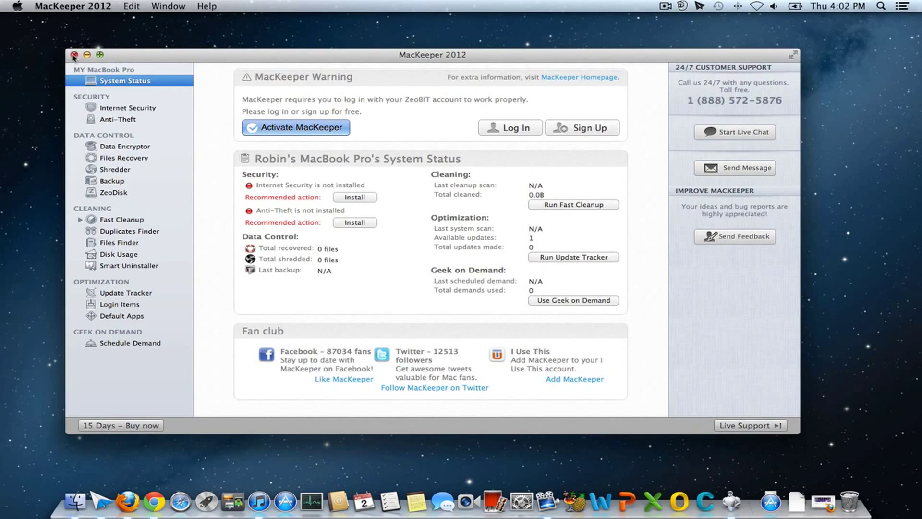
{"action": "left_click", "coordinate": [77, 502]}
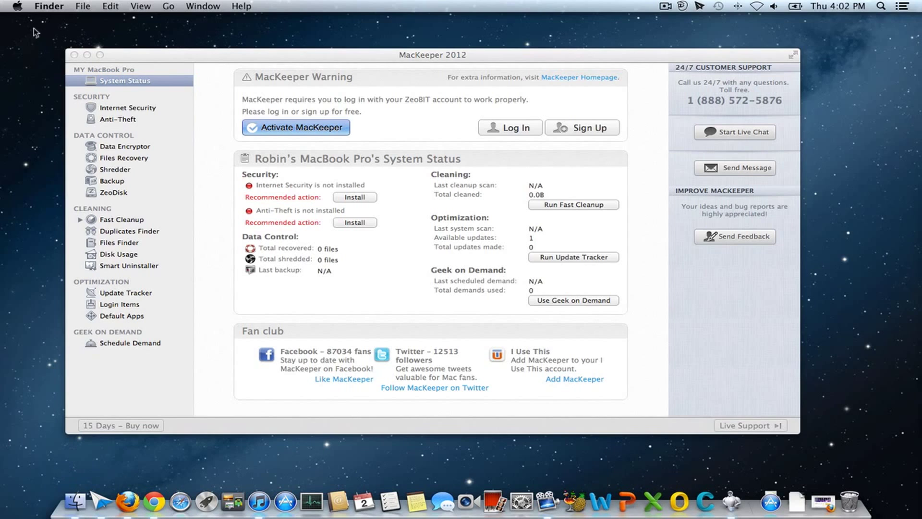
{"action": "left_click", "coordinate": [192, 52]}
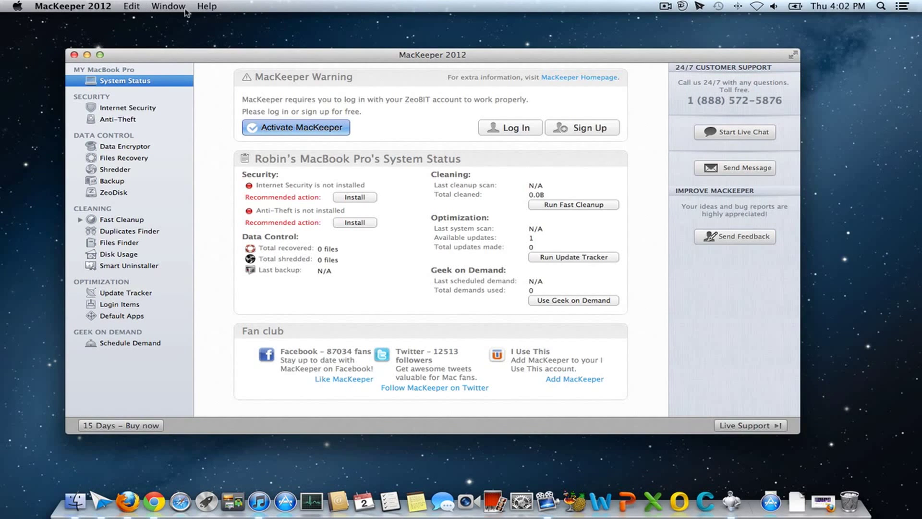
Jump to the Applications folder via Go and drag MacKeeper onto the Dock's Trash
{"action": "left_click", "coordinate": [169, 6]}
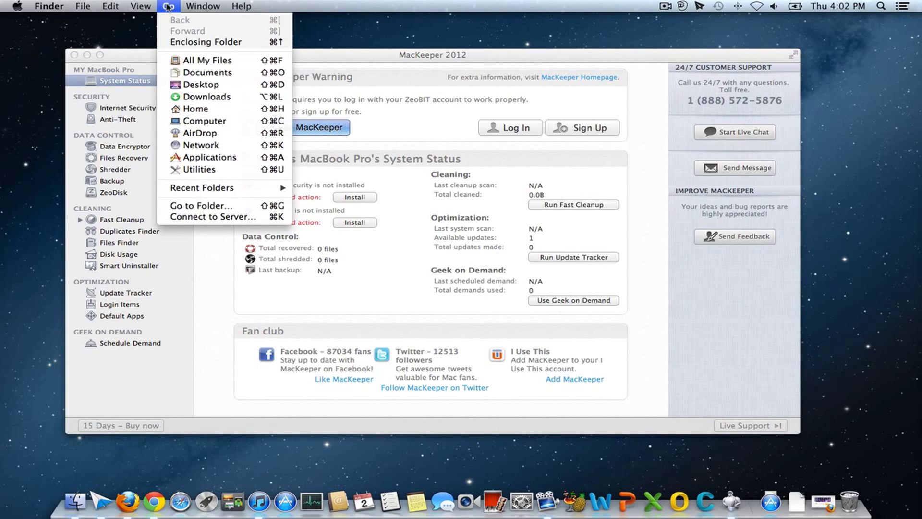
{"action": "left_click", "coordinate": [209, 158]}
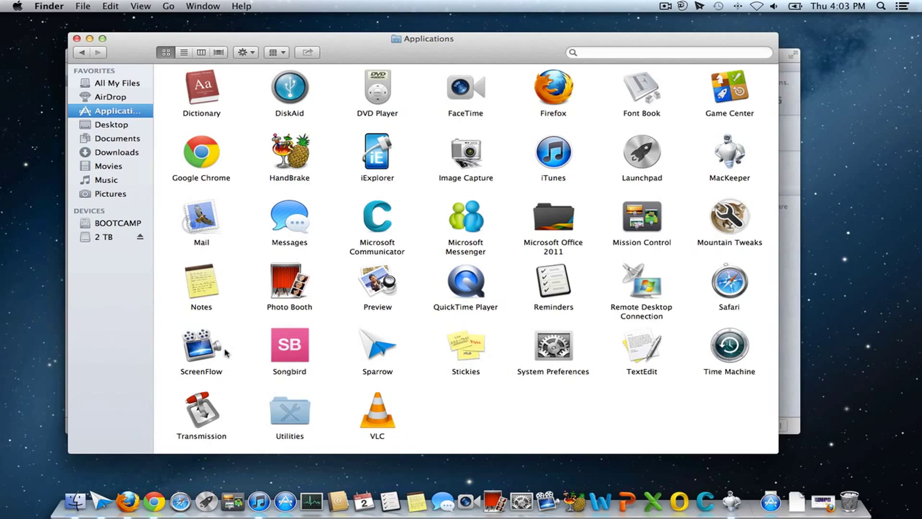
{"action": "scroll", "coordinate": [622, 304], "scroll_direction": "up", "scroll_amount": 2}
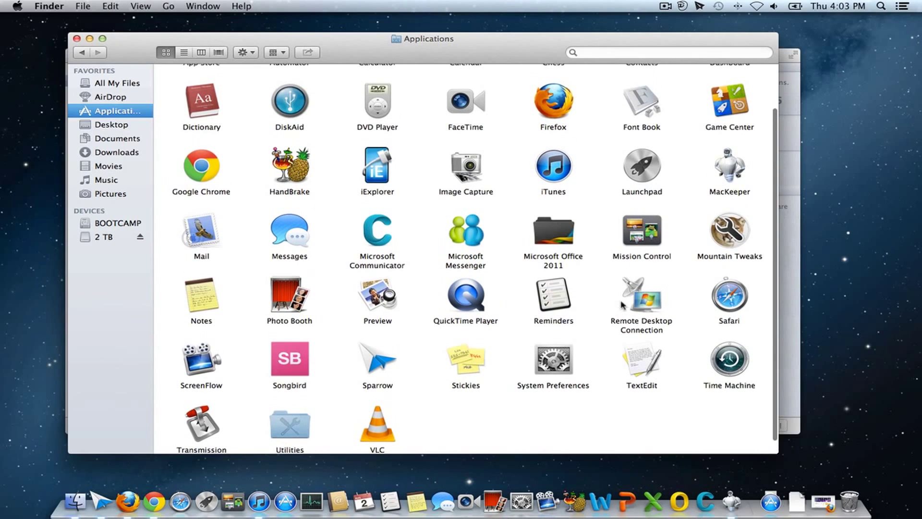
{"action": "left_click", "coordinate": [729, 171]}
{"action": "left_click_drag", "start_coordinate": [729, 171], "coordinate": [848, 495]}
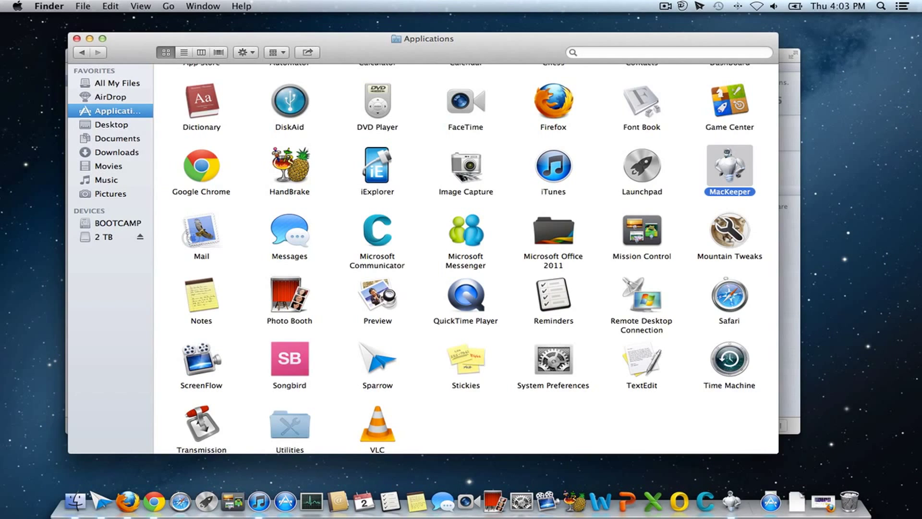
Quit MacKeeper from its Dock menu, drag it to the Trash, and authorise with the account password
{"action": "right_click", "coordinate": [732, 502]}
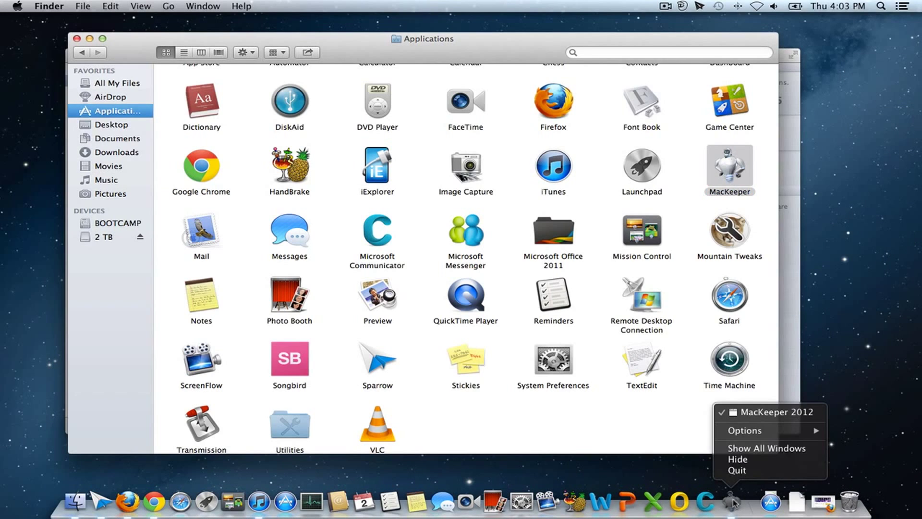
{"action": "left_click", "coordinate": [745, 472]}
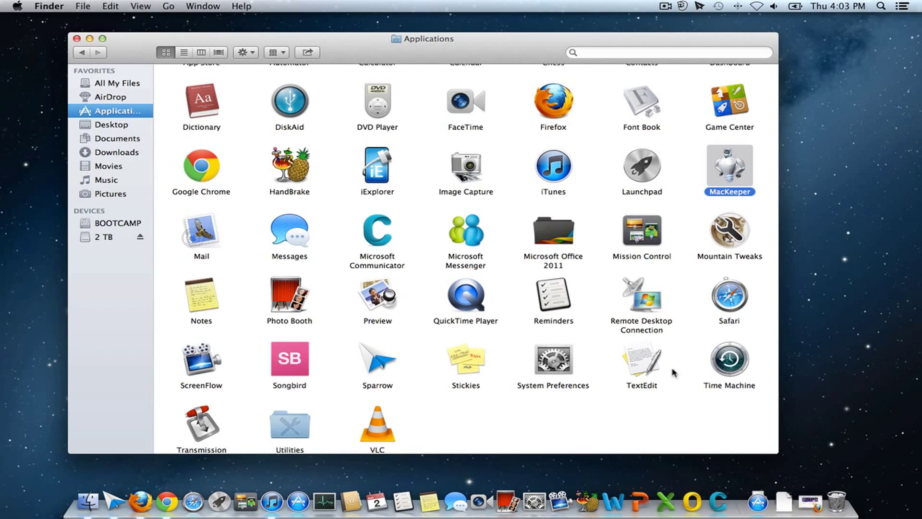
{"action": "left_click_drag", "start_coordinate": [730, 166], "coordinate": [841, 496]}
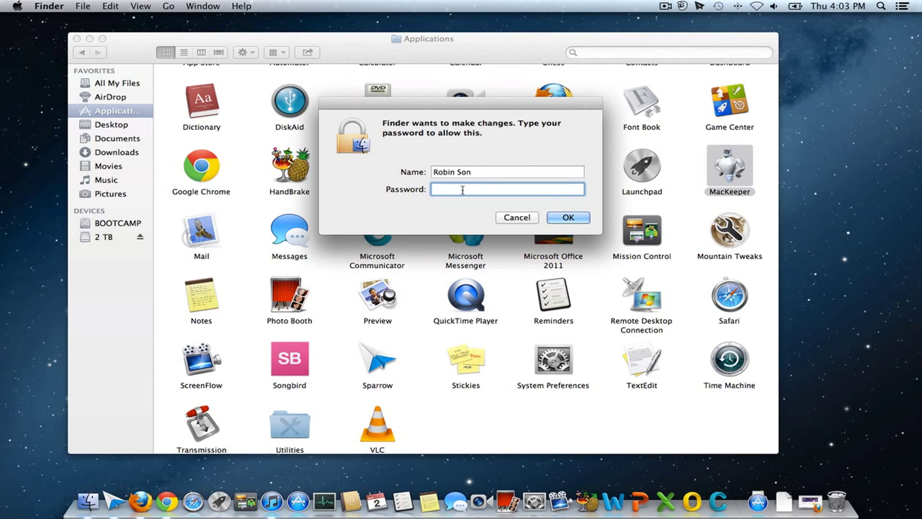
{"action": "type", "text": "****"}
{"action": "key", "text": "Return"}
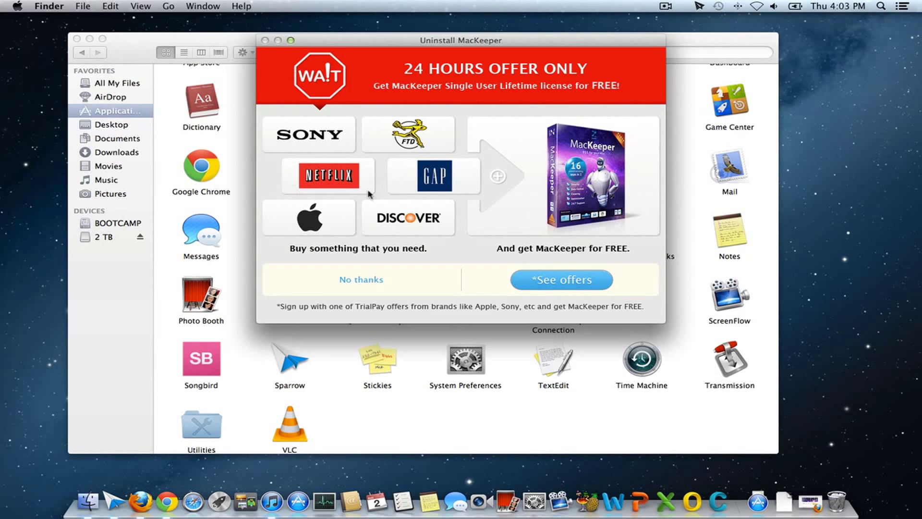
Choose 'See offers' in the Uninstall MacKeeper dialog
{"action": "left_click", "coordinate": [570, 280]}
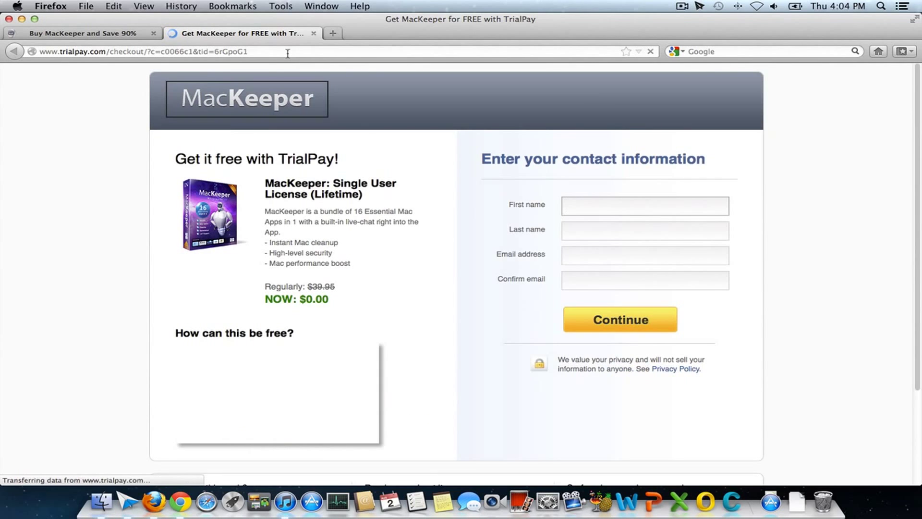
{"action": "scroll", "coordinate": [339, 237], "scroll_direction": "down", "scroll_amount": 4}
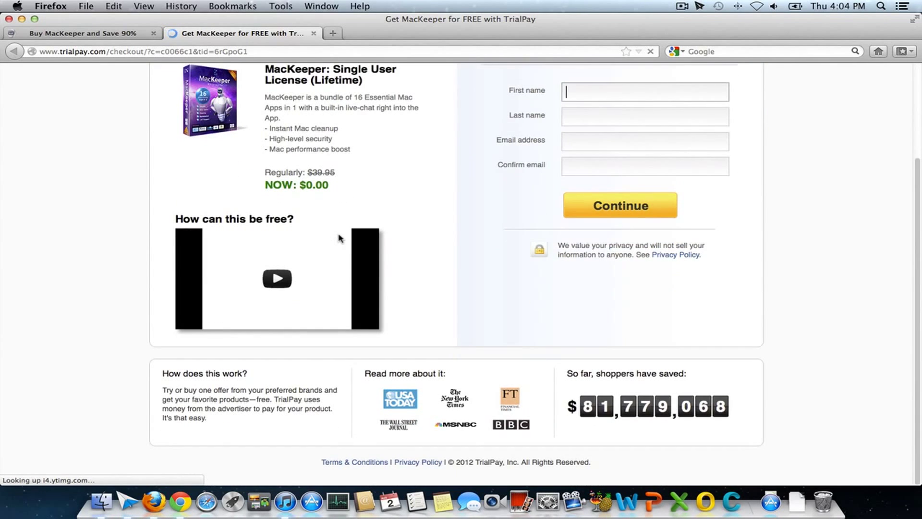
{"action": "scroll", "coordinate": [401, 247], "scroll_direction": "up", "scroll_amount": 2}
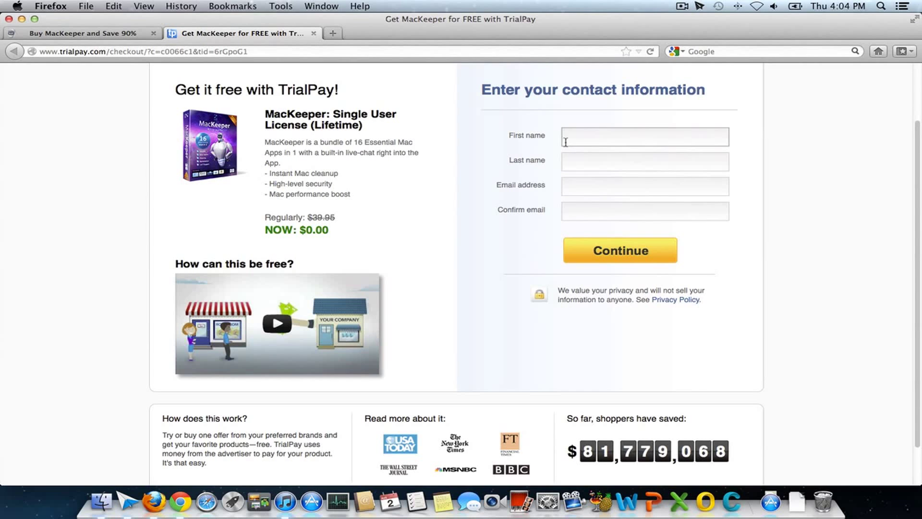
{"action": "scroll", "coordinate": [428, 226], "scroll_direction": "down", "scroll_amount": 2}
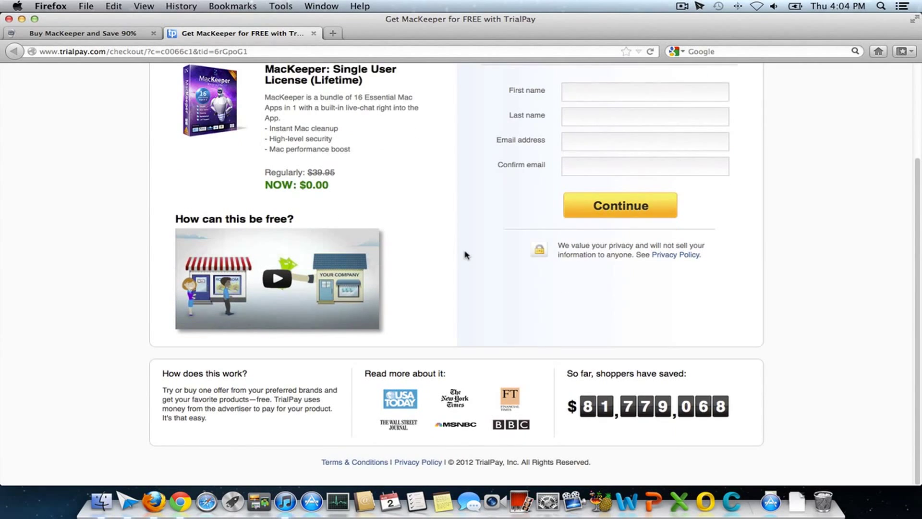
{"action": "scroll", "coordinate": [465, 255], "scroll_direction": "up", "scroll_amount": 4}
{"action": "scroll", "coordinate": [465, 255], "scroll_direction": "down", "scroll_amount": 1}
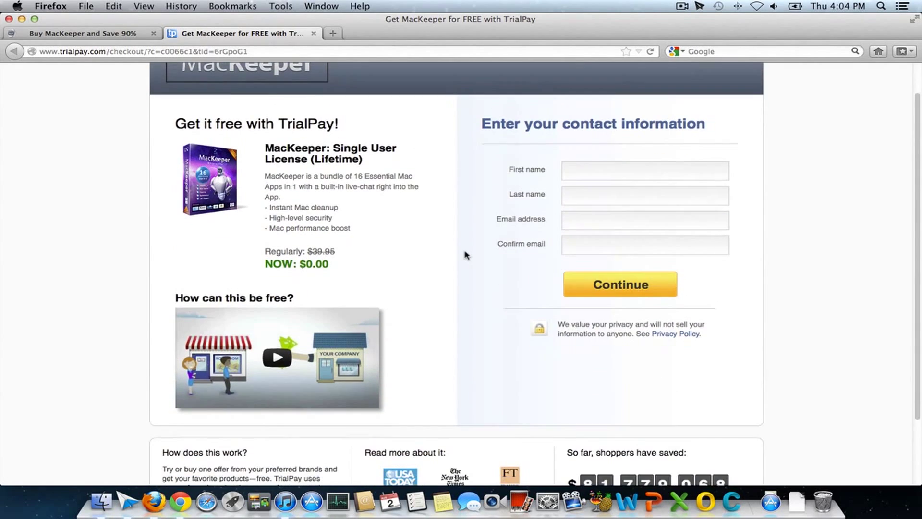
{"action": "scroll", "coordinate": [465, 255], "scroll_direction": "down", "scroll_amount": 3}
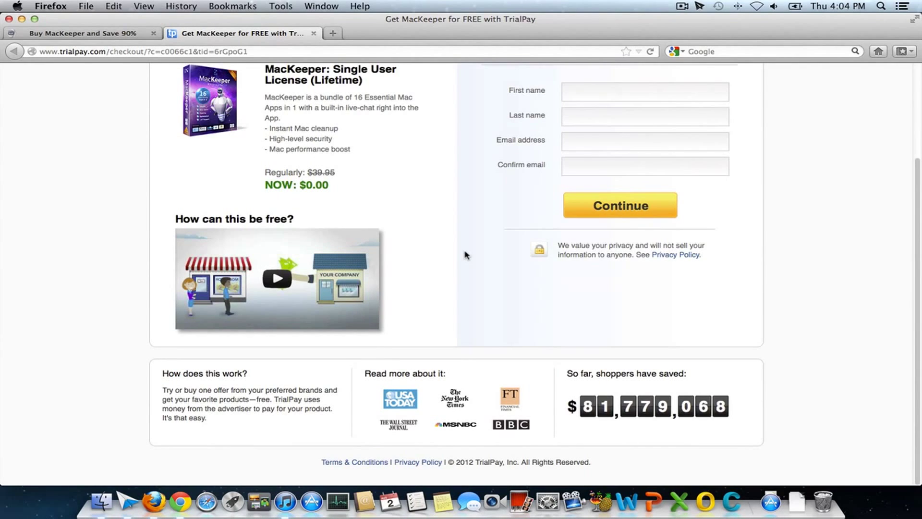
{"action": "scroll", "coordinate": [457, 255], "scroll_direction": "up", "scroll_amount": 5}
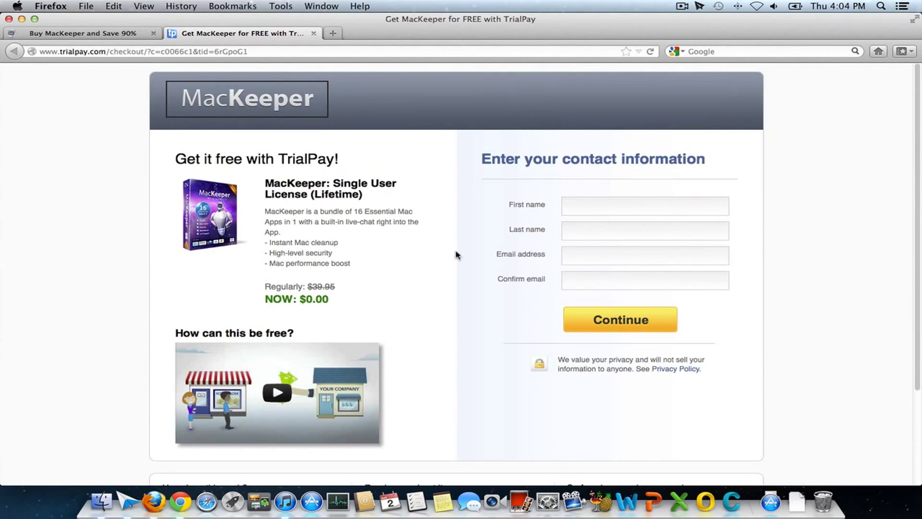
Close Firefox with both tabs, then bring up the Applications folder from the Dock
{"action": "left_click", "coordinate": [9, 20]}
{"action": "left_click", "coordinate": [566, 111]}
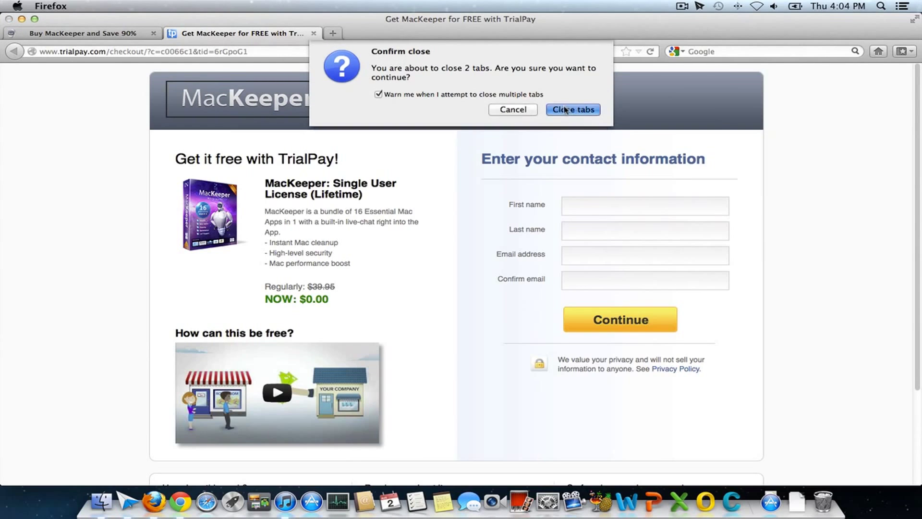
{"action": "left_click", "coordinate": [89, 39]}
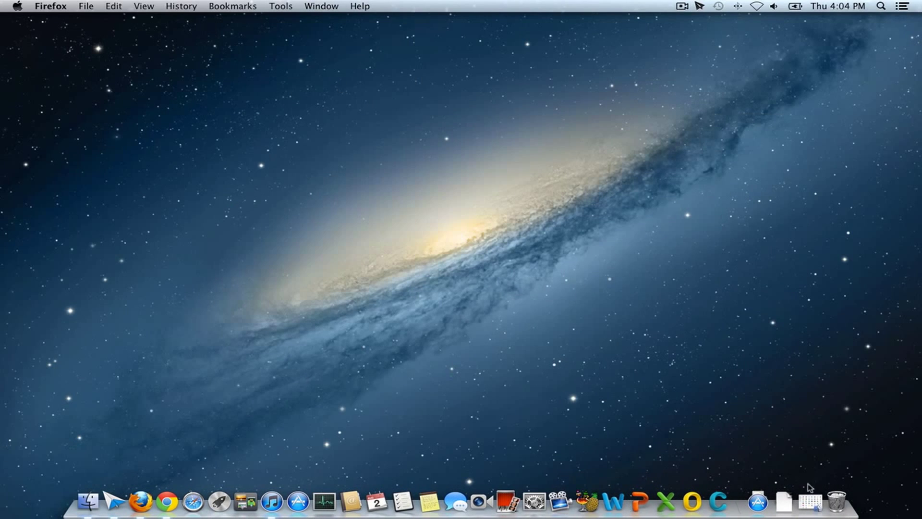
{"action": "left_click", "coordinate": [811, 502]}
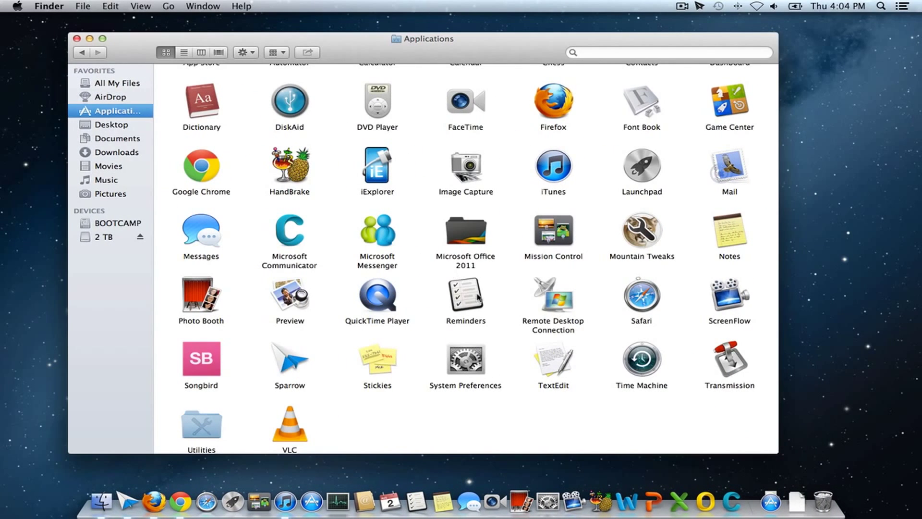